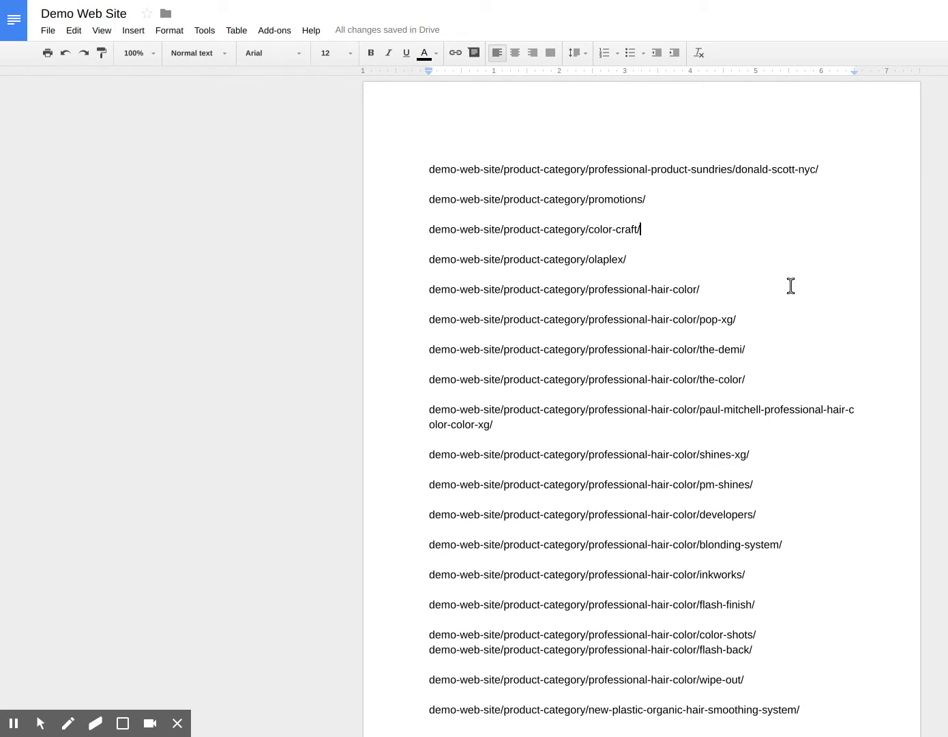
# Open Find and replace (Ctrl+H) over the product-category URL list.
pyautogui.hotkey('ctrl', 'h')
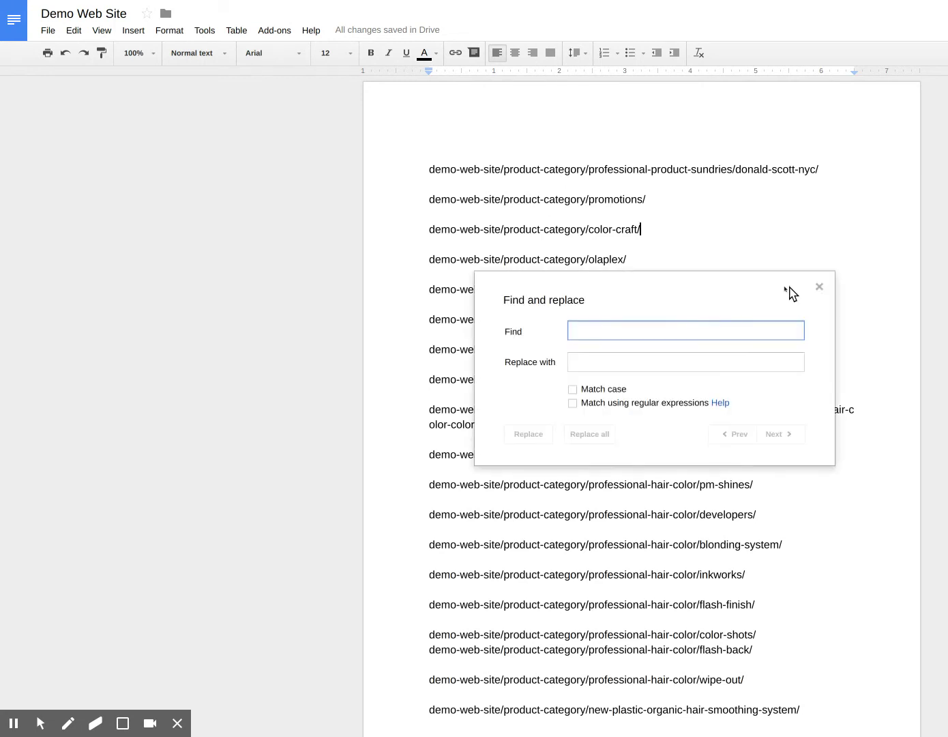
# Move the Find and replace dialog to the left and enable regular-expression matching.
pyautogui.moveTo(725, 298); pyautogui.dragTo(292, 283)
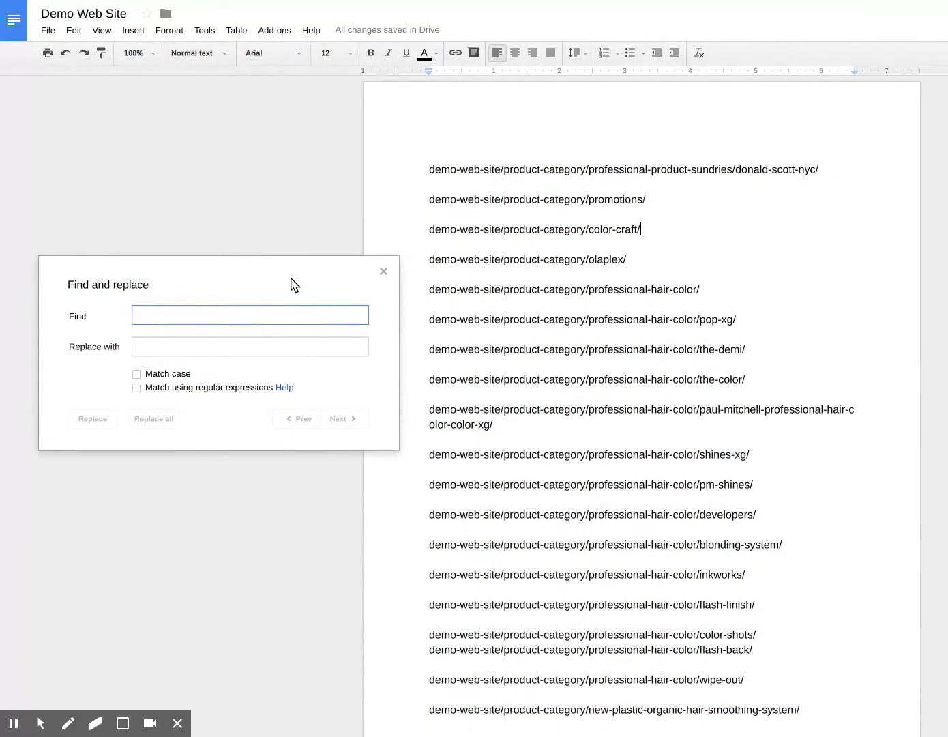
pyautogui.click(137, 387)
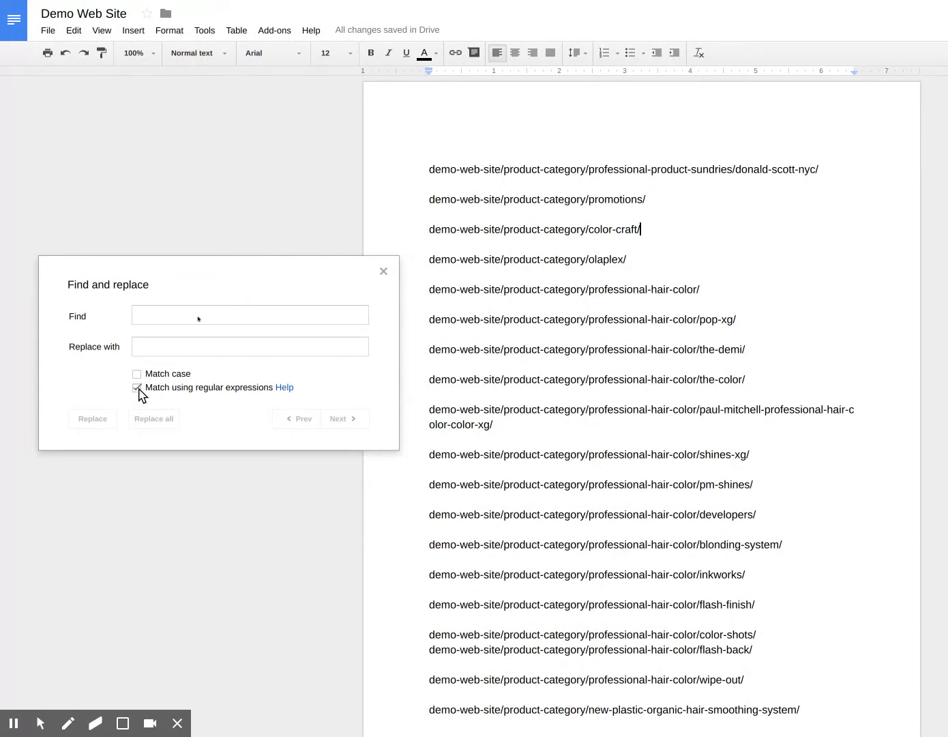
# Try the (hair) and (olaplex) patterns, then search (color) to highlight 21 matches.
pyautogui.click(225, 314)
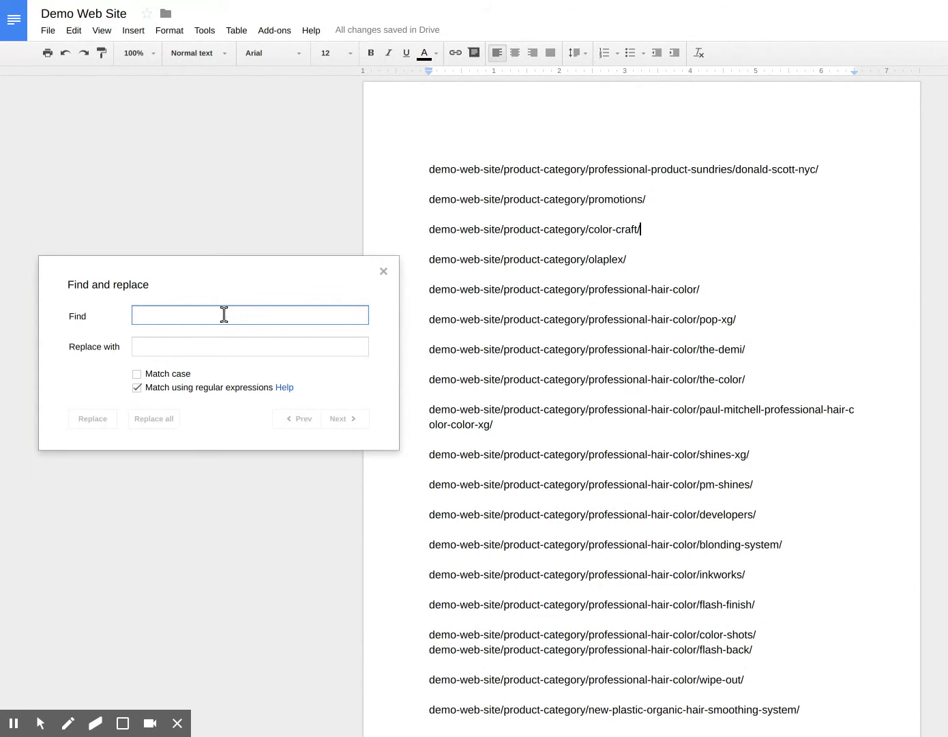
pyautogui.write('(hair)')
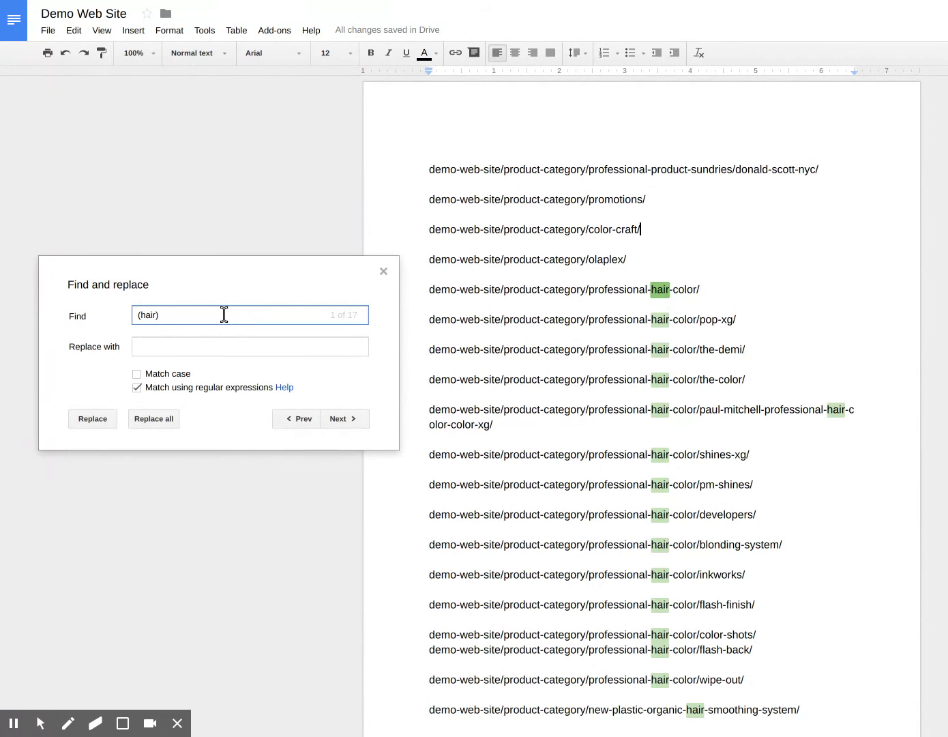
pyautogui.press('BackSpace')
pyautogui.press('BackSpace')
pyautogui.press('BackSpace')
pyautogui.press('BackSpace')
pyautogui.press('BackSpace')
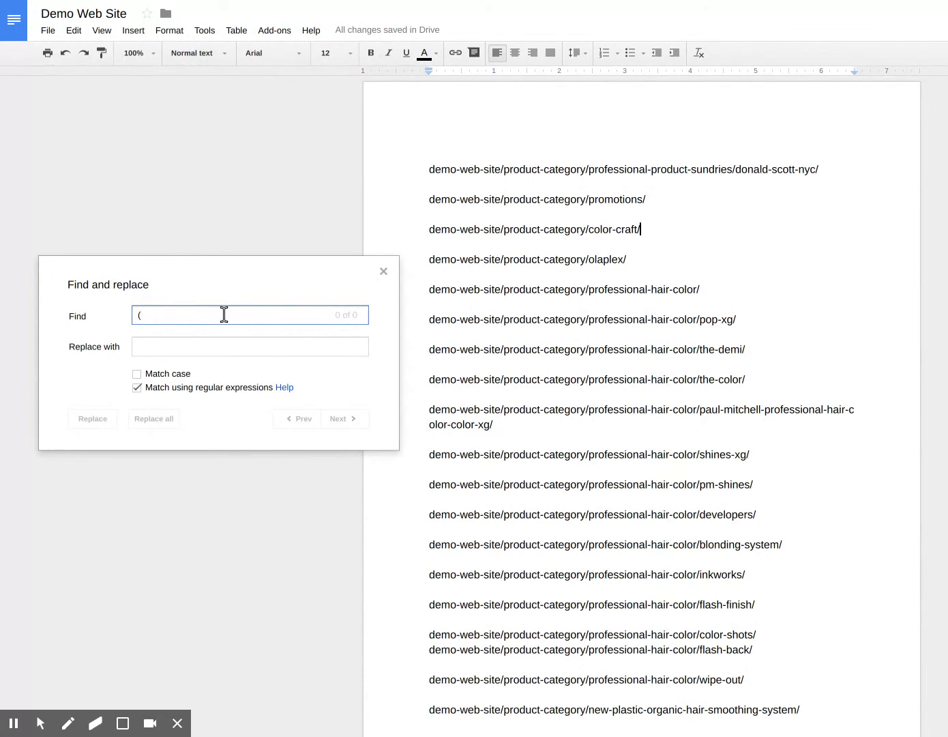
pyautogui.write('olaplex)')
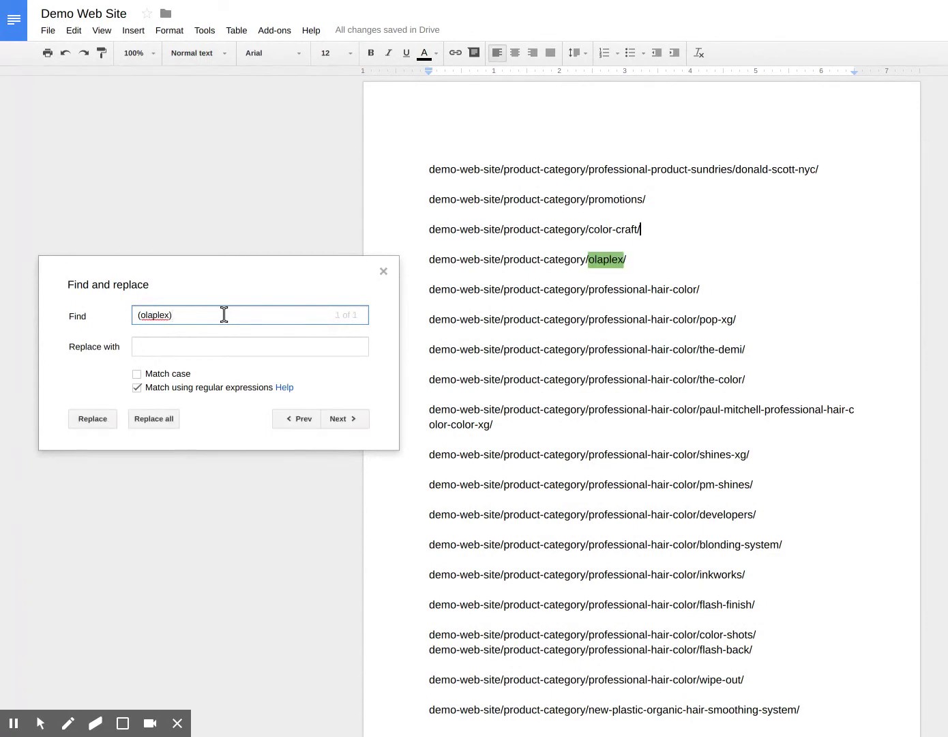
pyautogui.press('BackSpace')
pyautogui.press('BackSpace')
pyautogui.press('BackSpace')
pyautogui.press('BackSpace')
pyautogui.press('BackSpace')
pyautogui.press('BackSpace')
pyautogui.press('BackSpace')
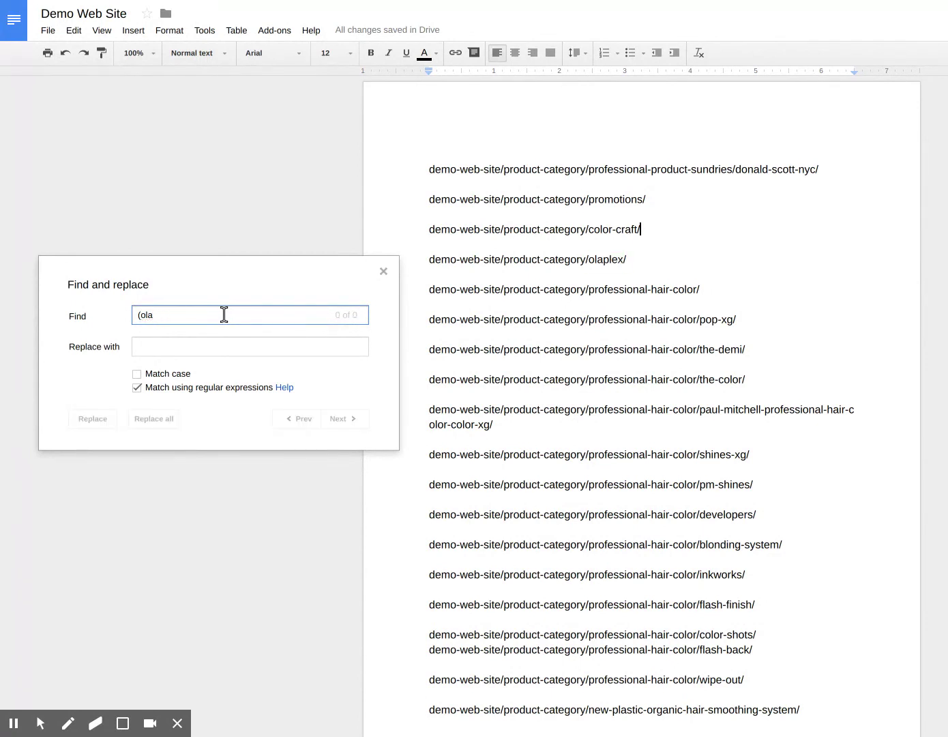
pyautogui.press('BackSpace')
pyautogui.write('color)')
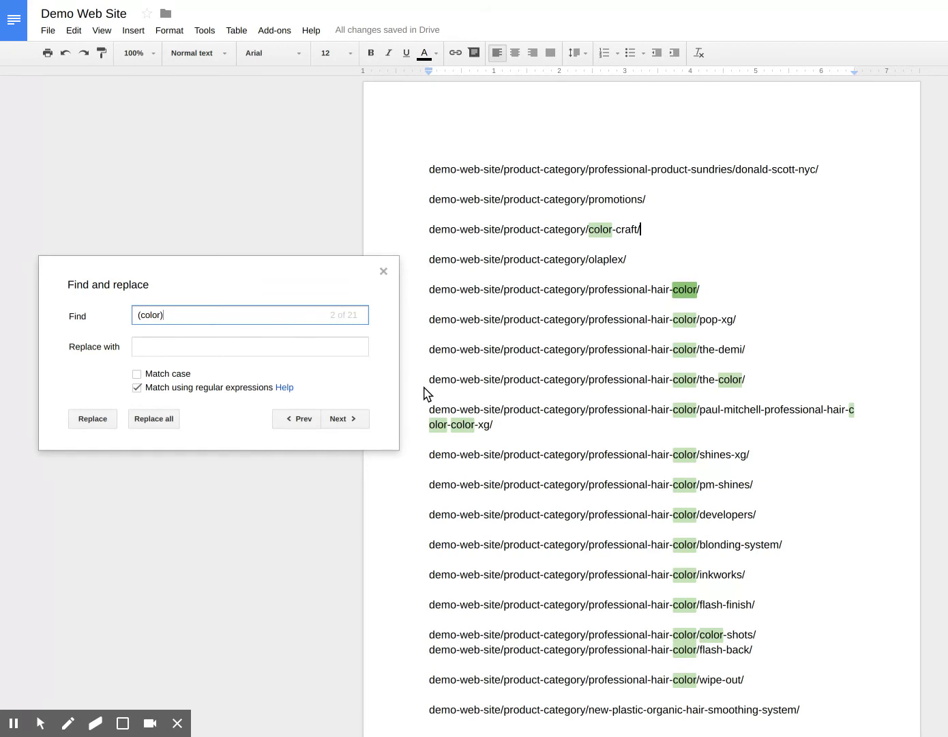
pyautogui.write('|(')
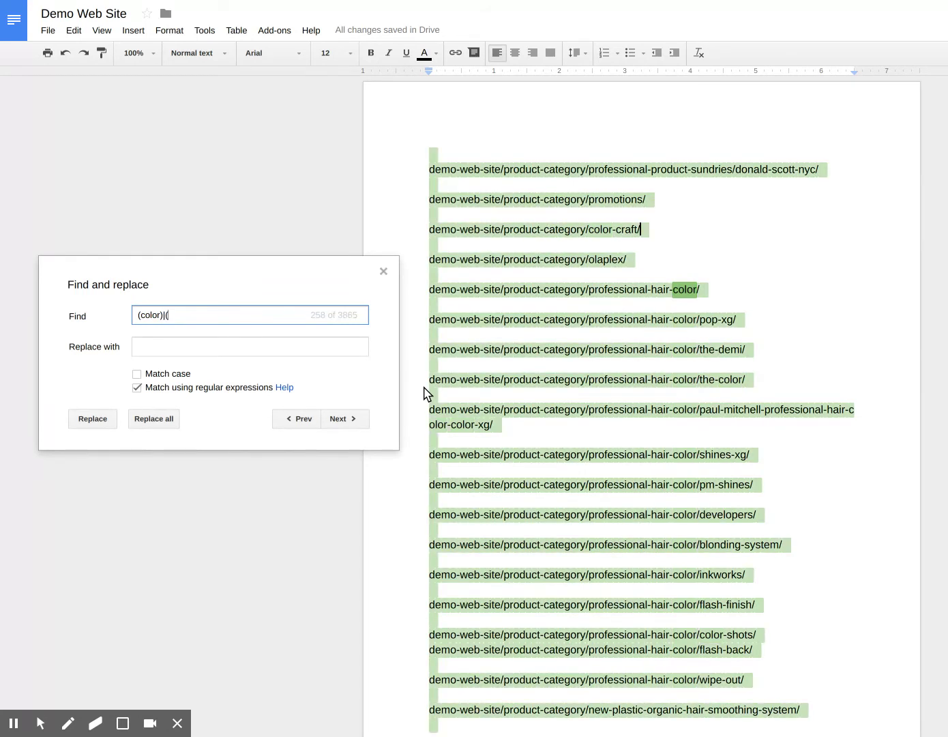
pyautogui.write('dundries')
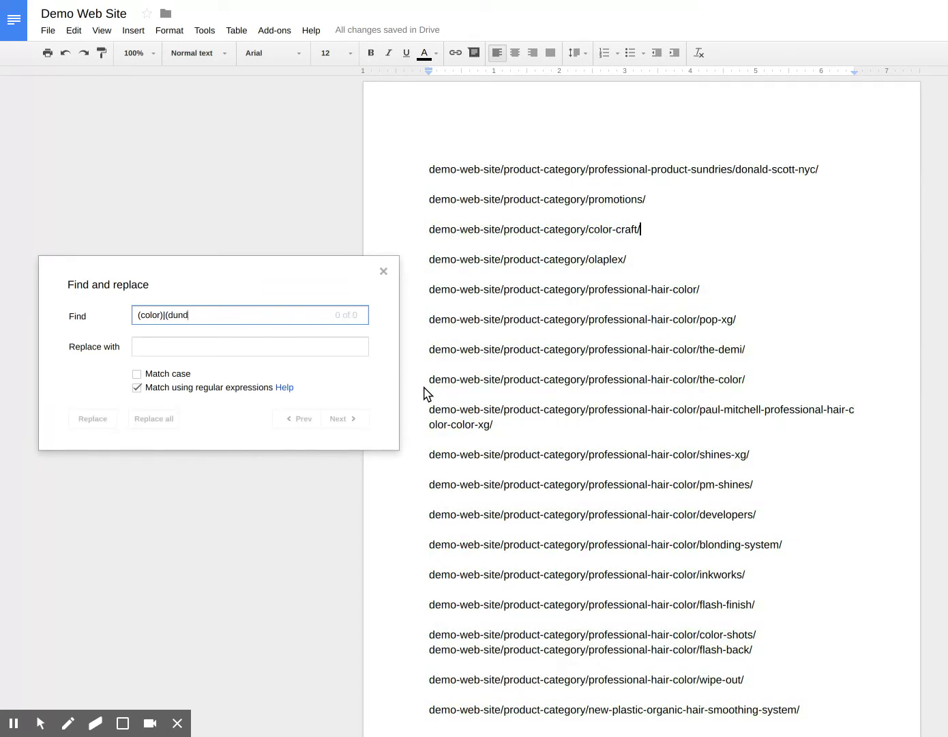
# Correct the pattern to (color)|(sundries), giving 23 highlighted matches.
pyautogui.press('BackSpace')
pyautogui.press('BackSpace')
pyautogui.press('BackSpace')
pyautogui.press('BackSpace')
pyautogui.press('BackSpace')
pyautogui.press('BackSpace')
pyautogui.press('BackSpace')
pyautogui.press('BackSpace')
pyautogui.write('sundries)')
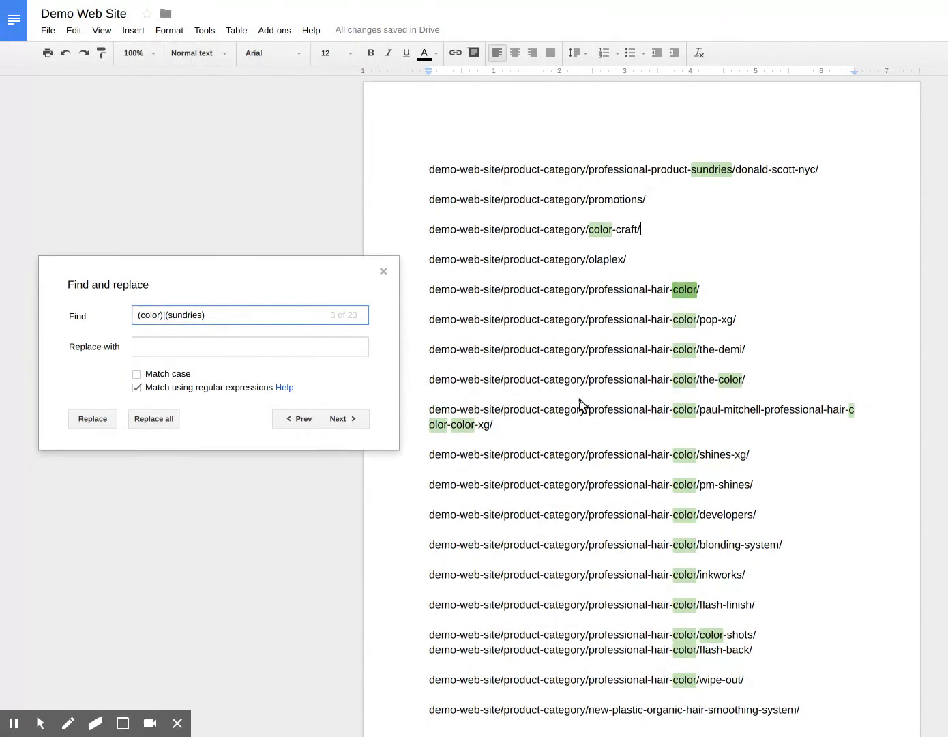
pyautogui.scroll(-5, 579, 405)
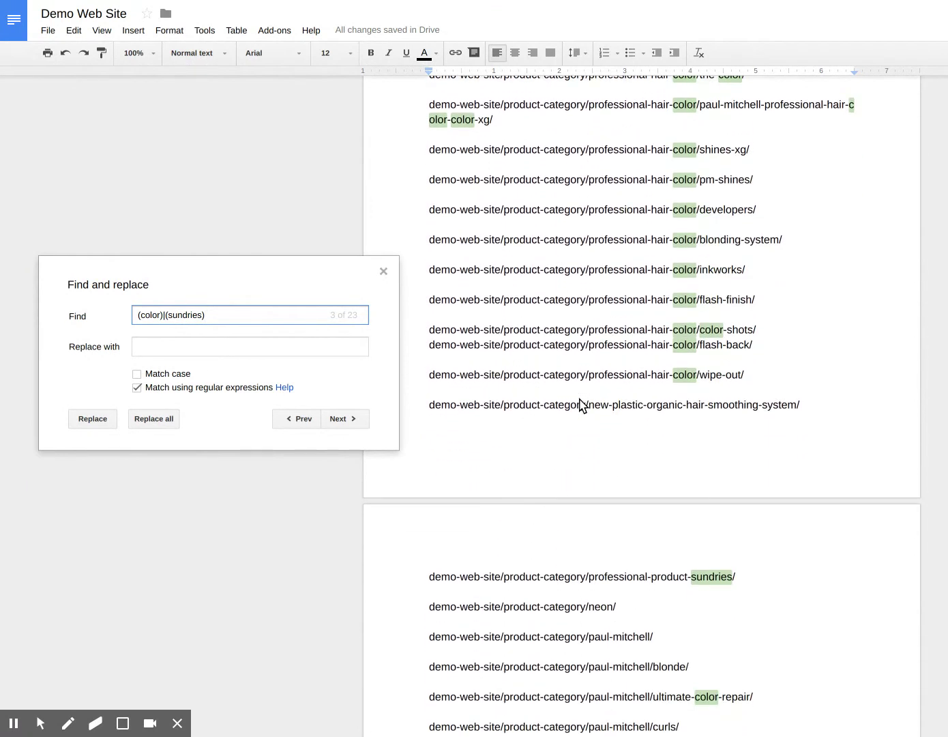
pyautogui.scroll(-5, 579, 405)
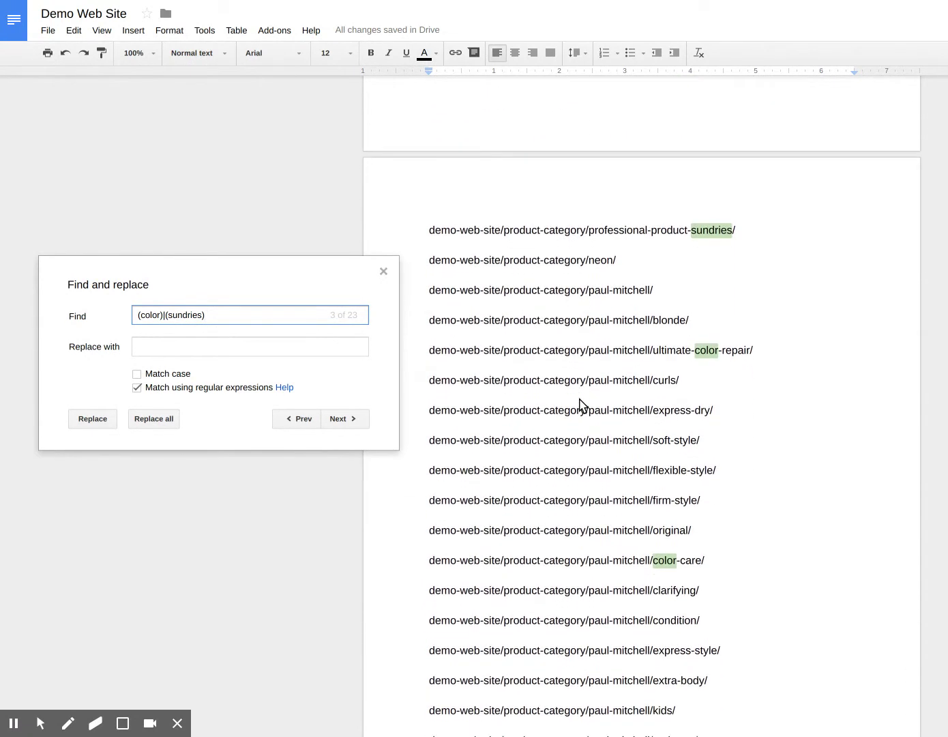
pyautogui.scroll(-3, 579, 406)
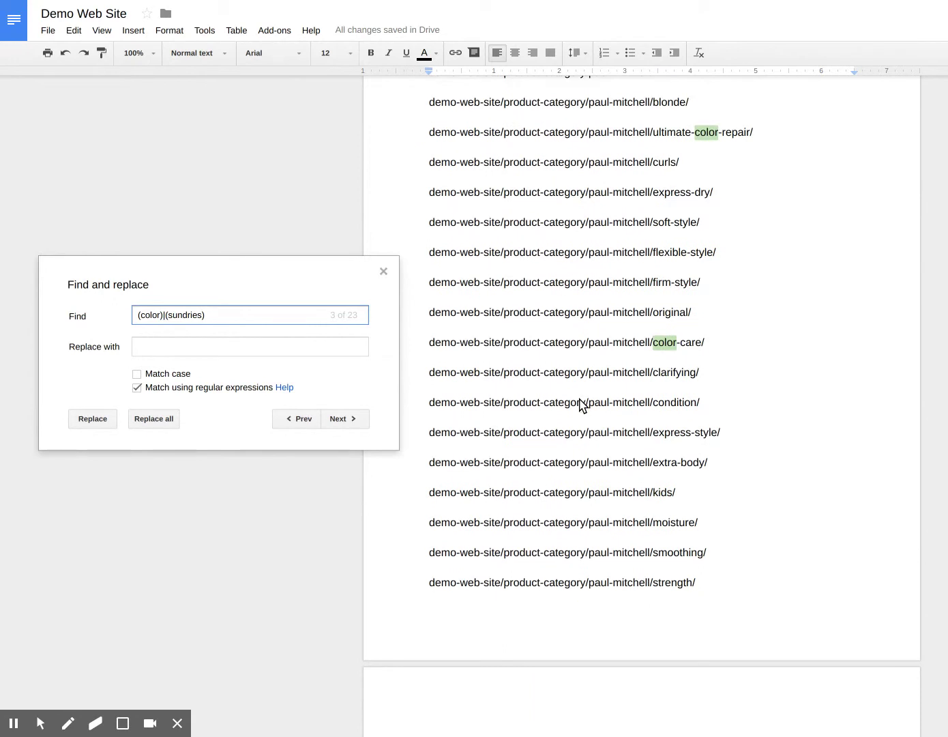
pyautogui.scroll(-4, 579, 399)
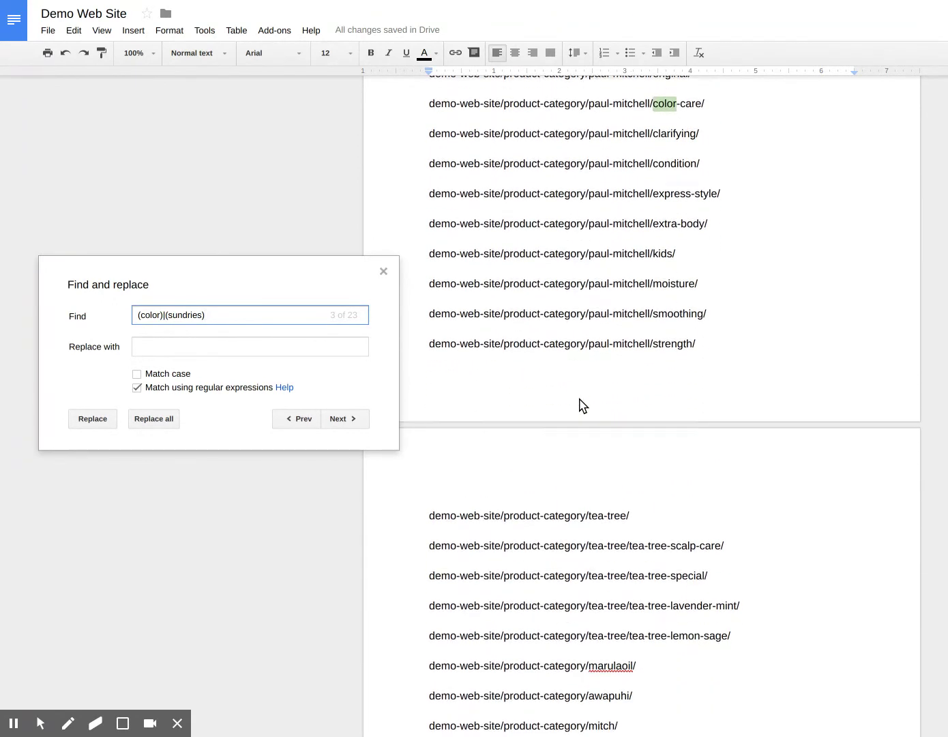
pyautogui.scroll(-3, 579, 405)
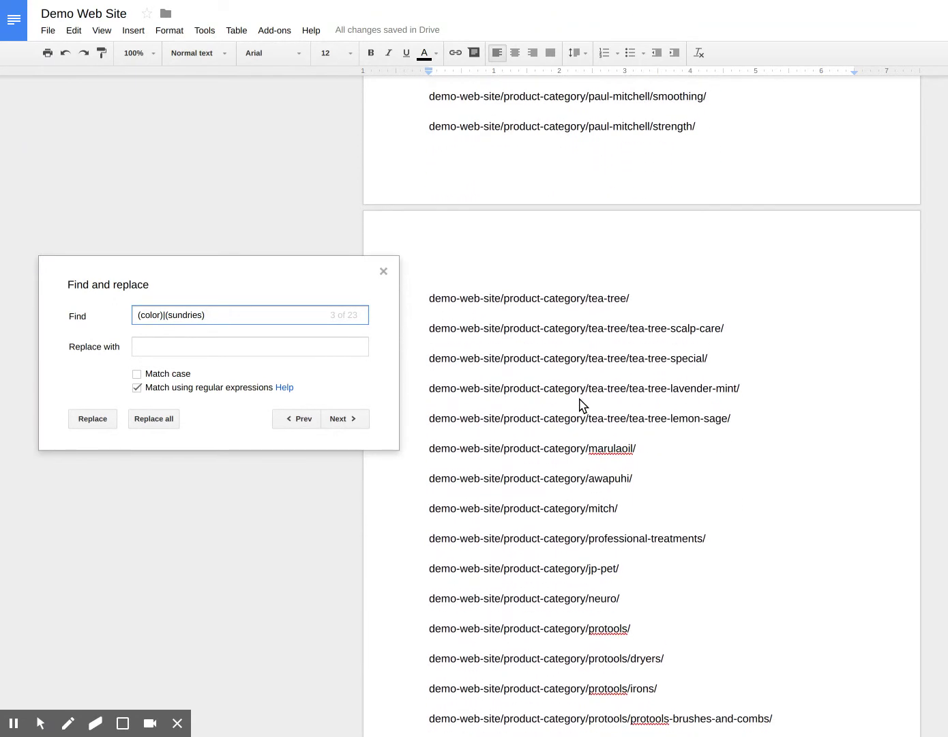
pyautogui.scroll(-3, 582, 405)
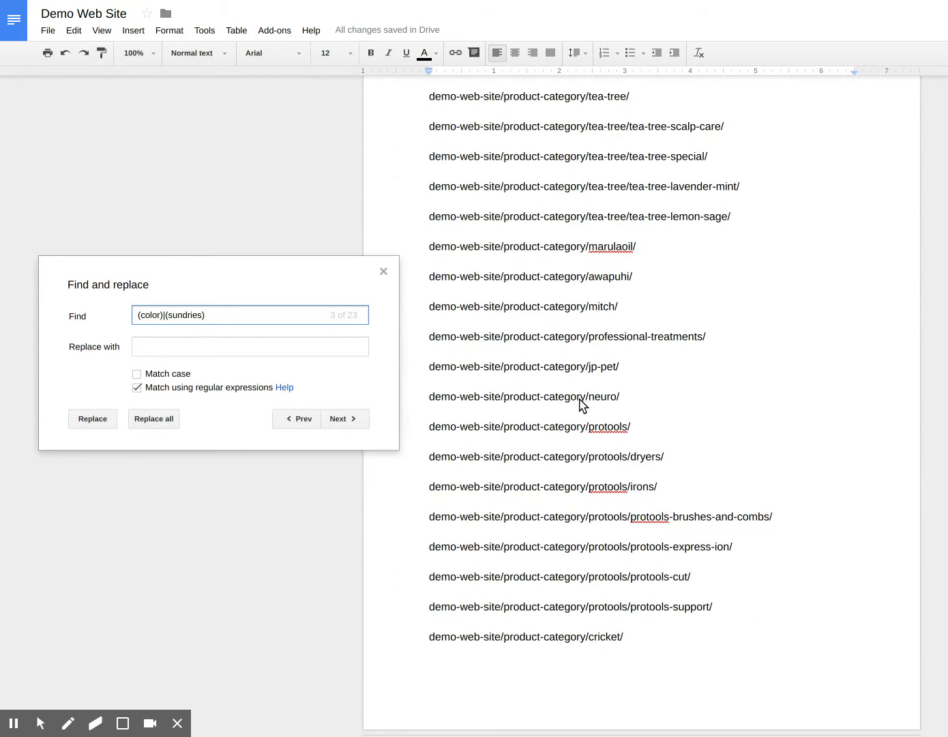
pyautogui.scroll(-2, 582, 405)
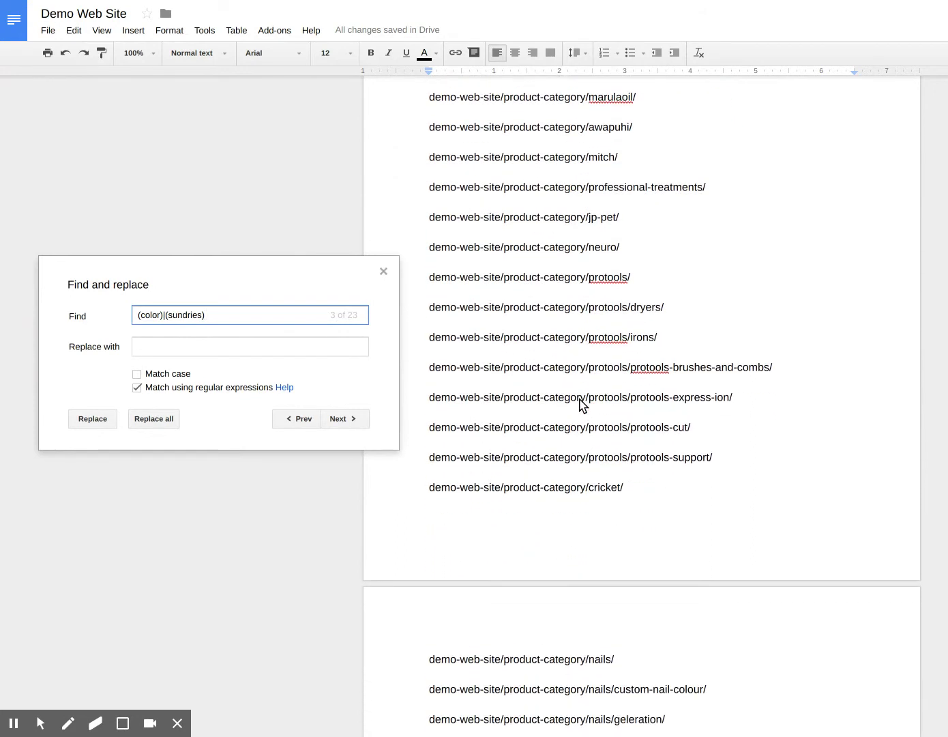
pyautogui.scroll(-5, 582, 405)
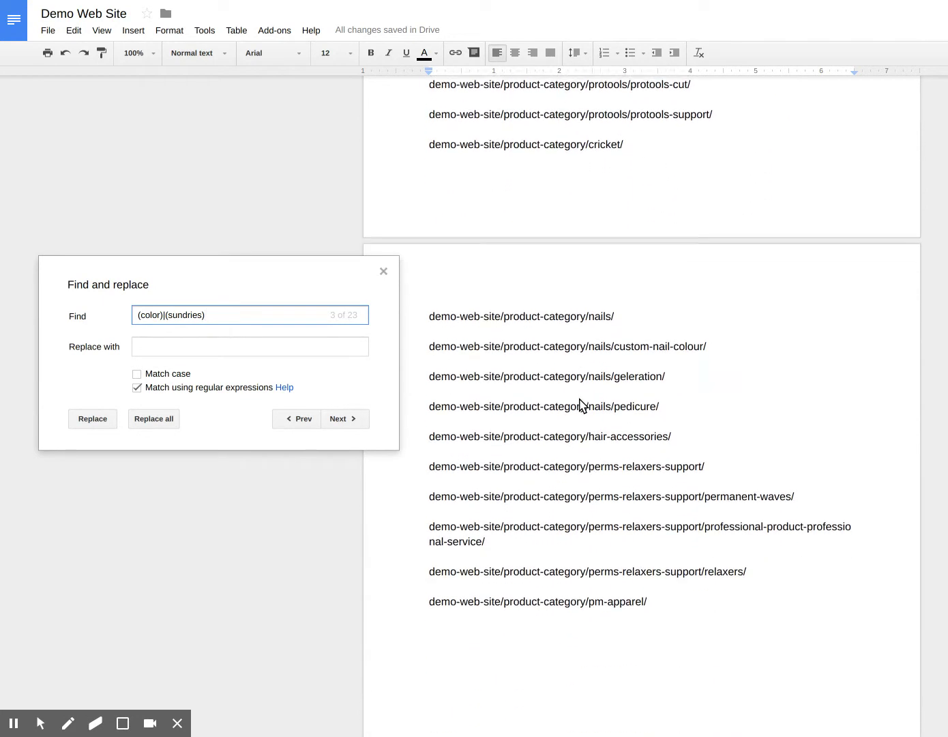
pyautogui.scroll(-1, 581, 405)
pyautogui.scroll(2, 582, 405)
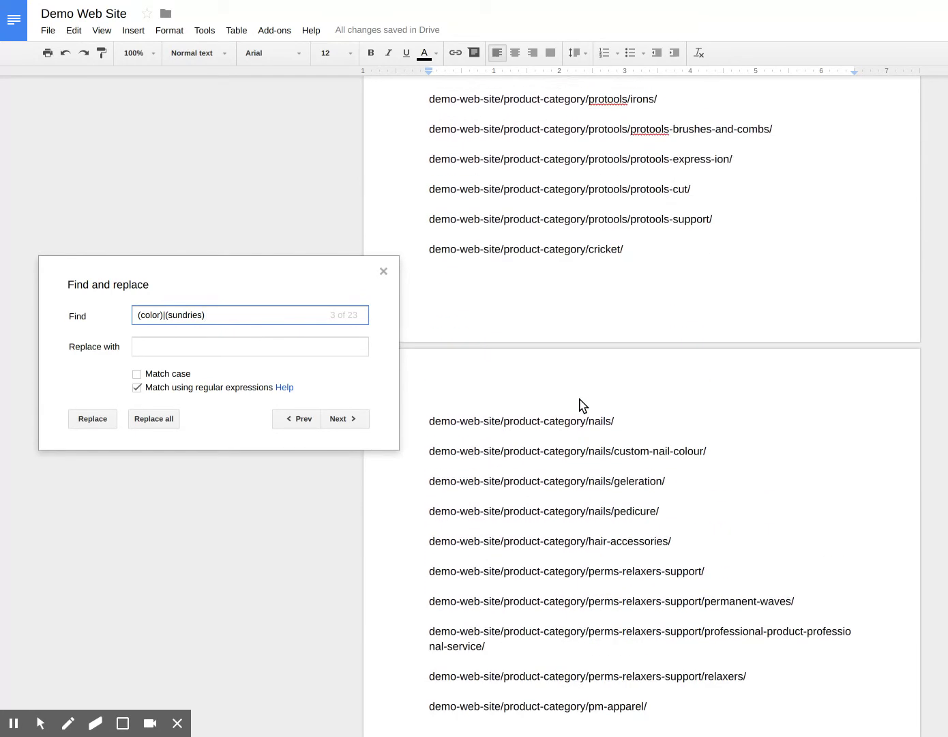
pyautogui.scroll(5, 581, 405)
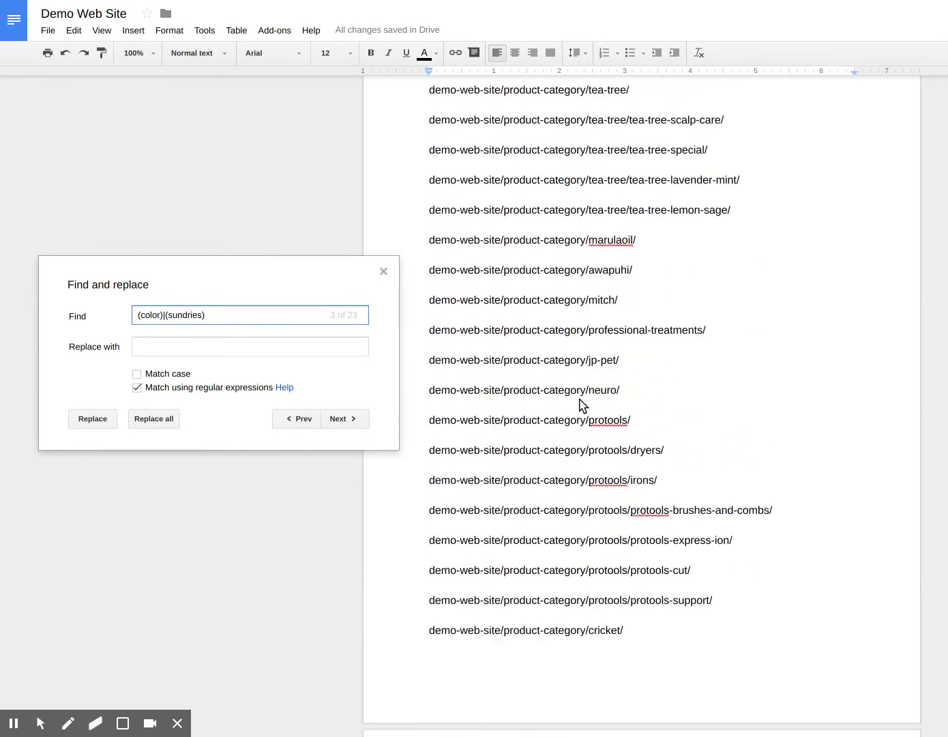
pyautogui.scroll(2, 582, 405)
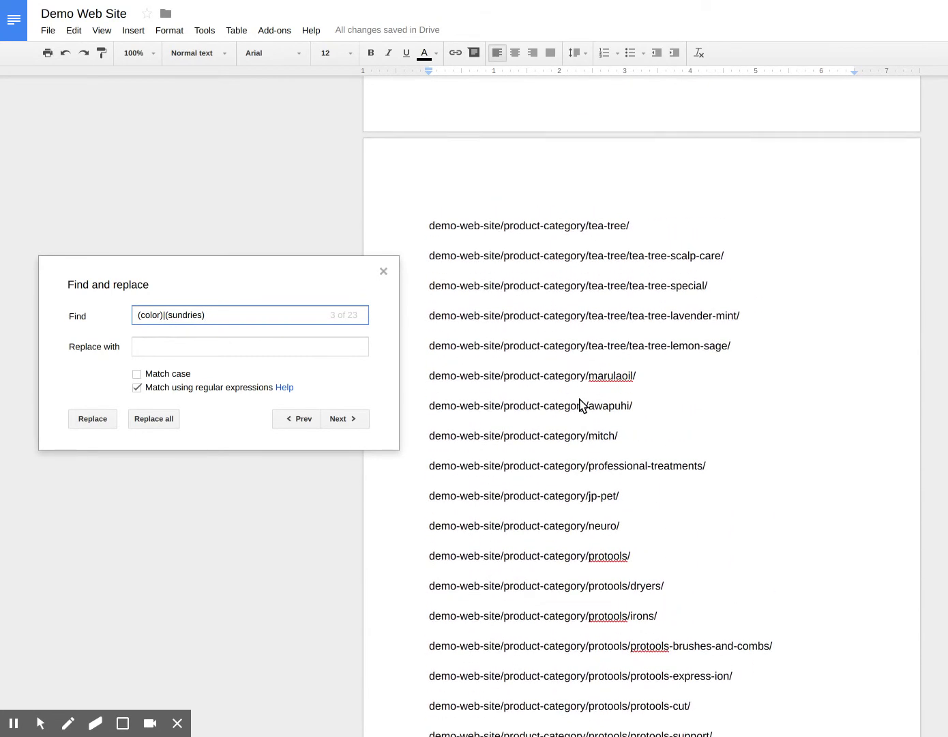
pyautogui.scroll(4, 582, 405)
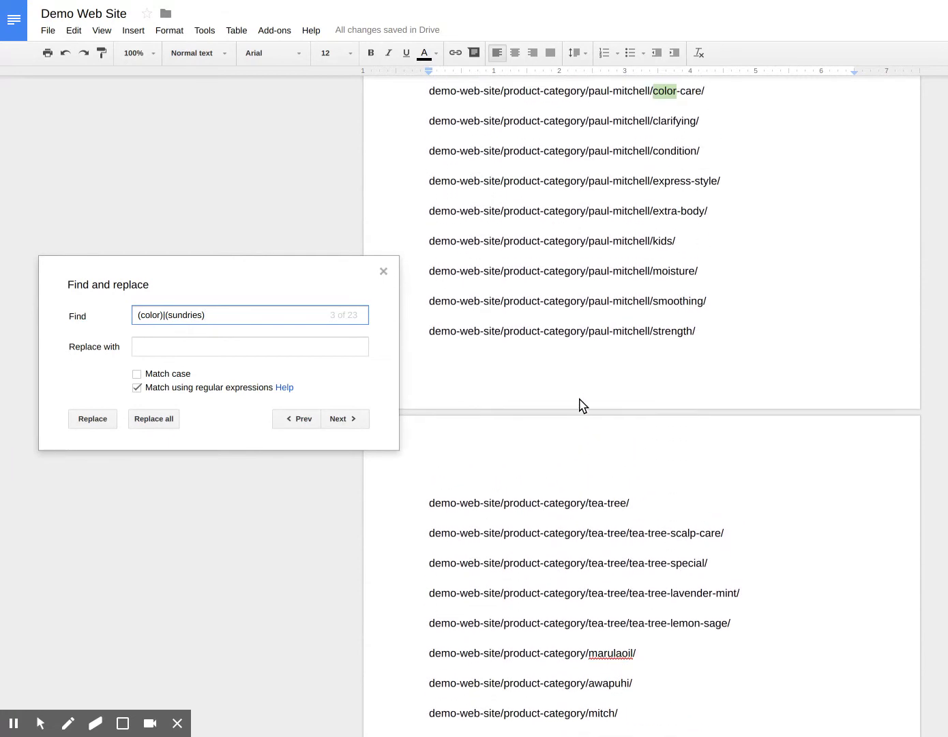
pyautogui.scroll(4, 582, 405)
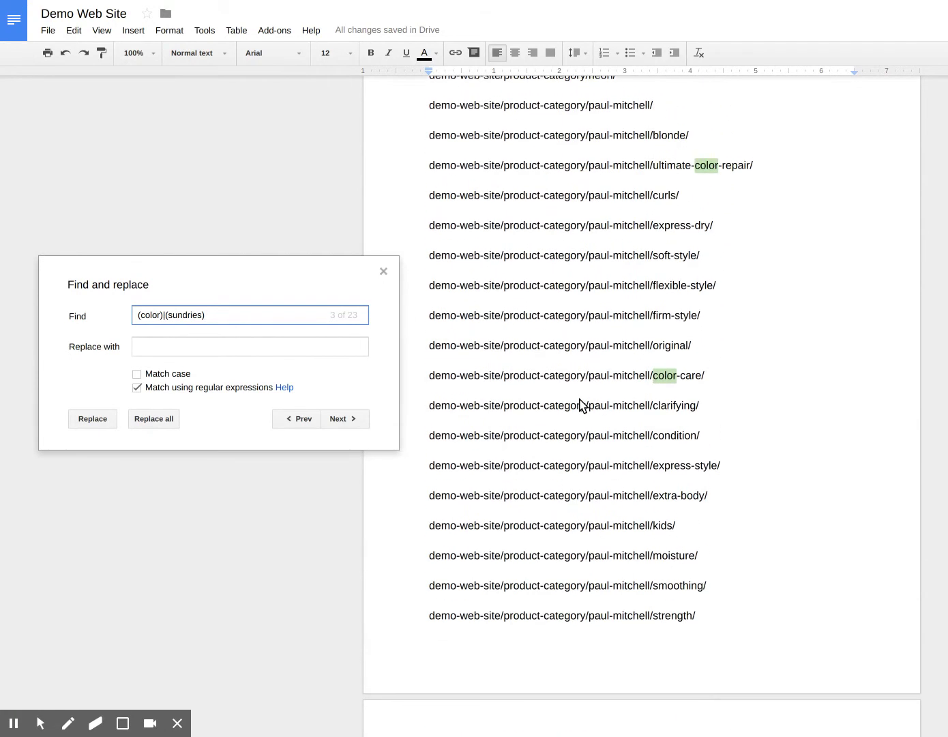
pyautogui.scroll(1, 582, 405)
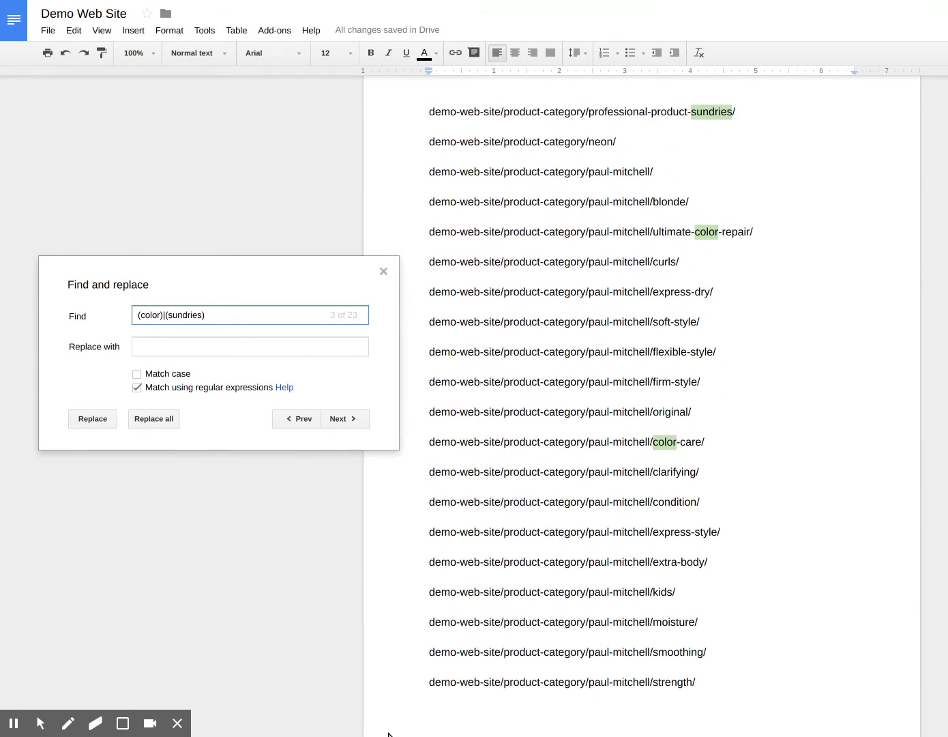
pyautogui.click(388, 733)
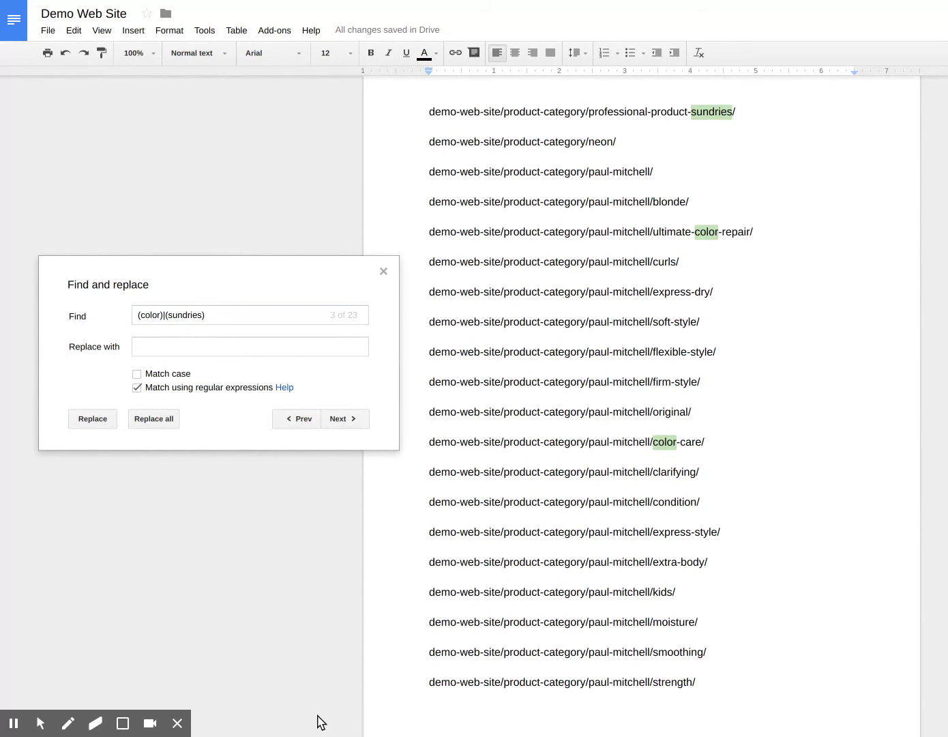
pyautogui.click(228, 314)
# Append |(nail) to the pattern for 28 matches and review the highlighted nails URLs.
pyautogui.write('|')
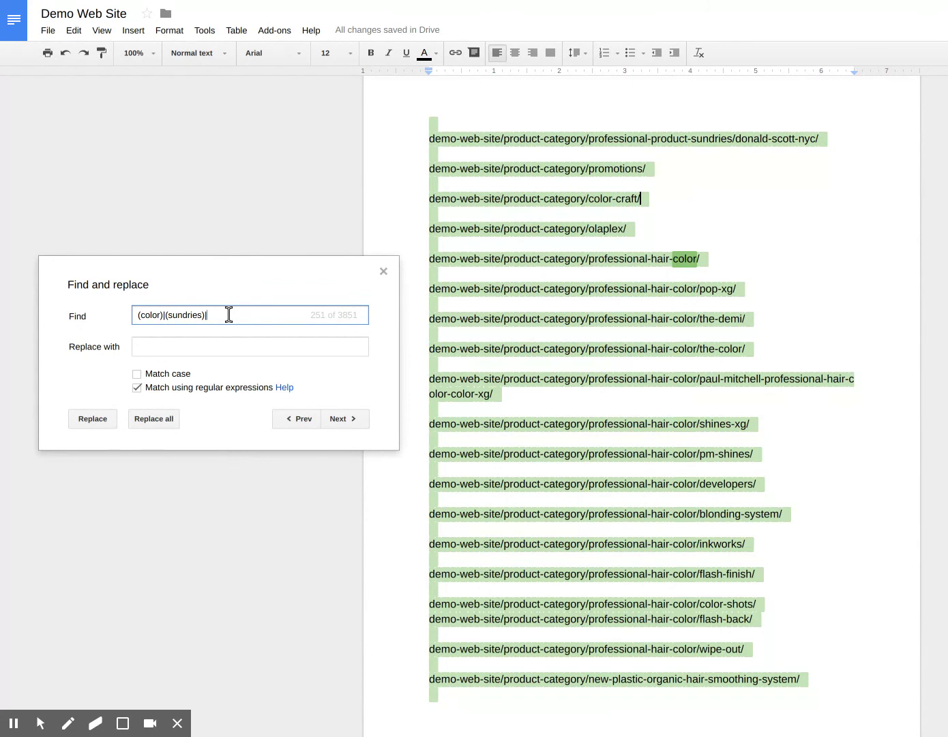
pyautogui.write('(n')
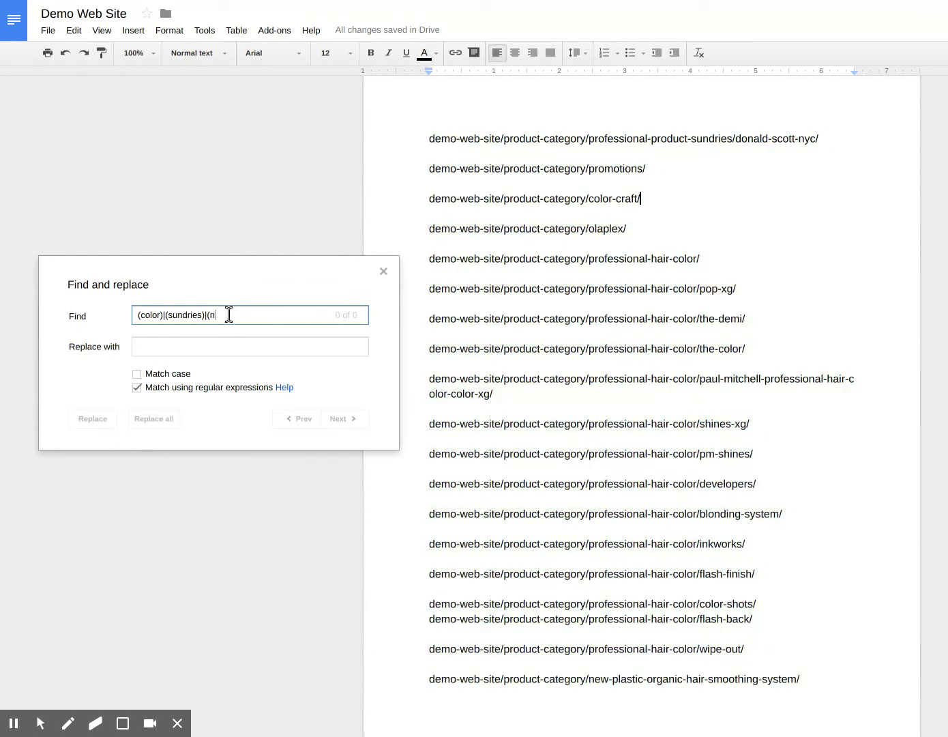
pyautogui.write('ail)')
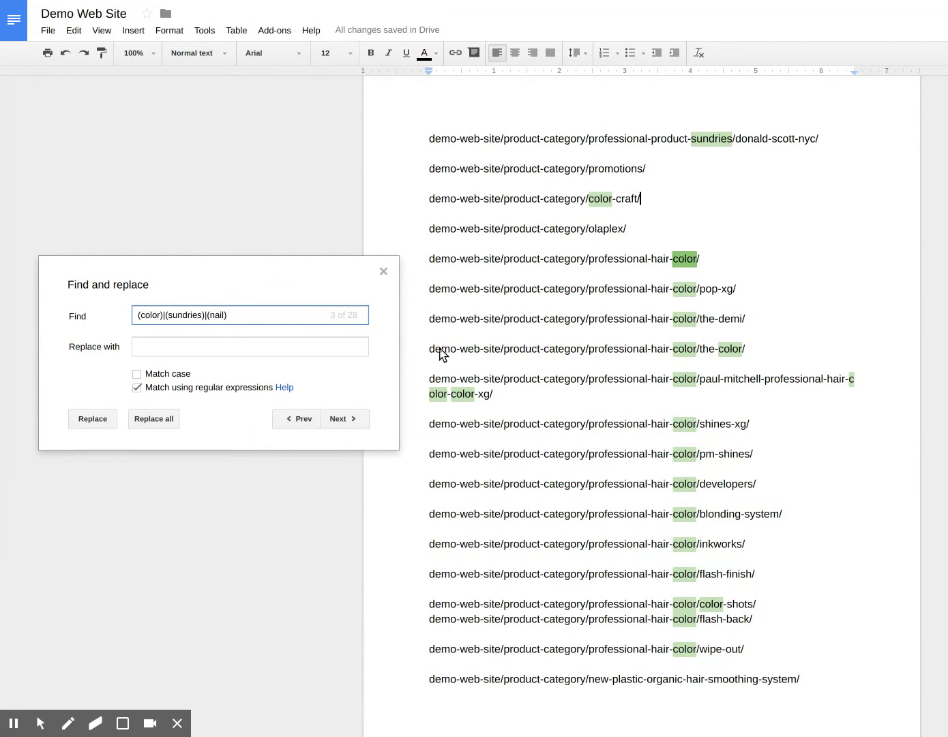
pyautogui.scroll(-1, 529, 382)
pyautogui.scroll(-4, 528, 382)
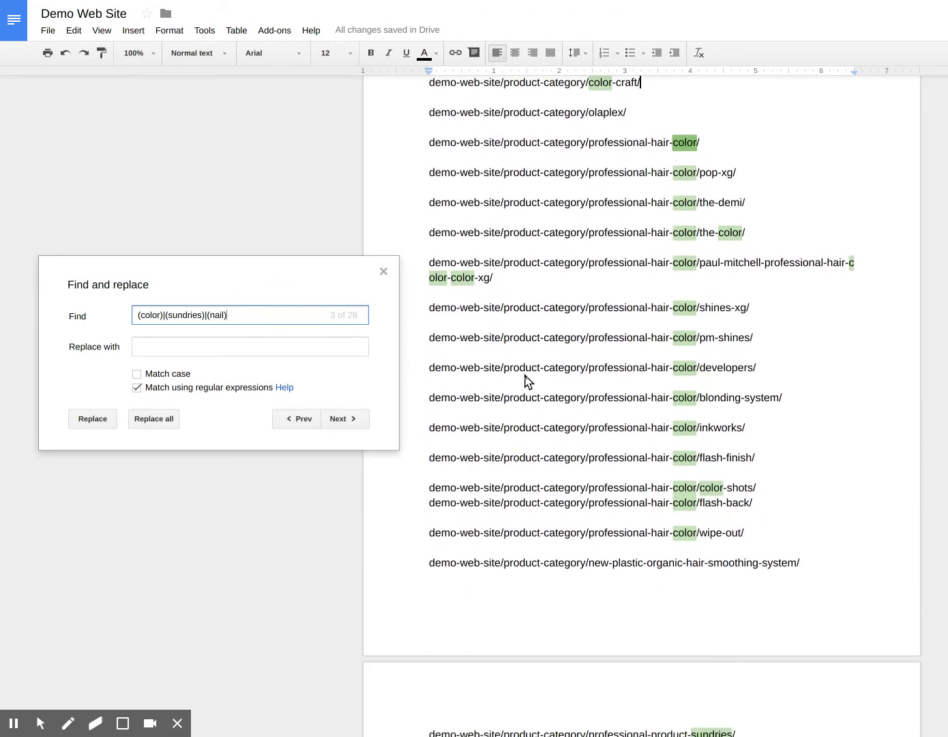
pyautogui.scroll(-3, 528, 381)
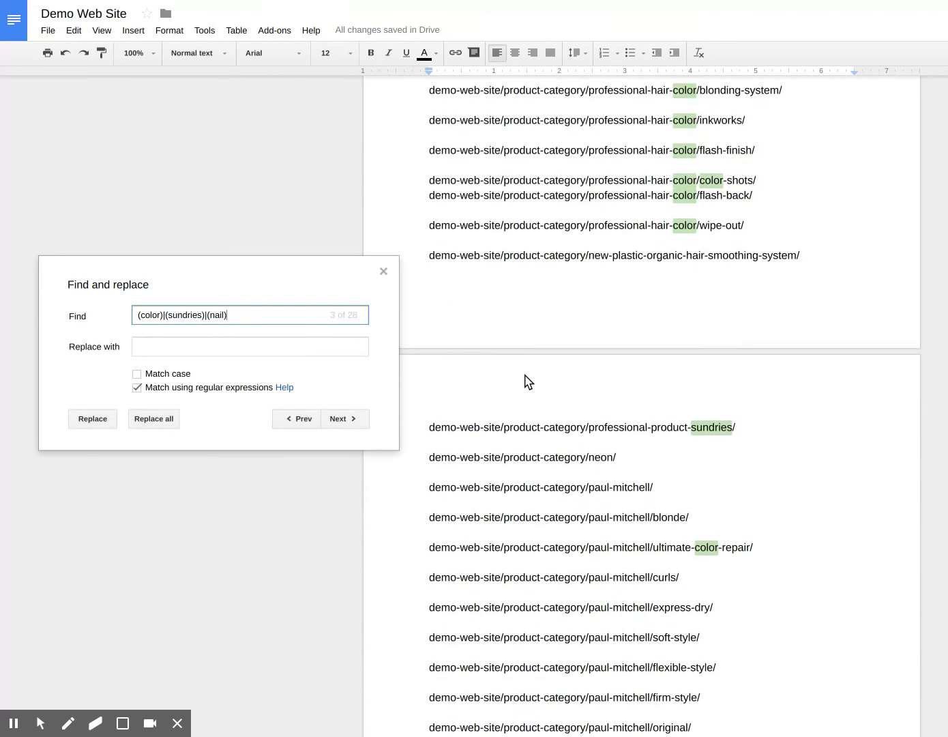
pyautogui.scroll(7, 690, 426)
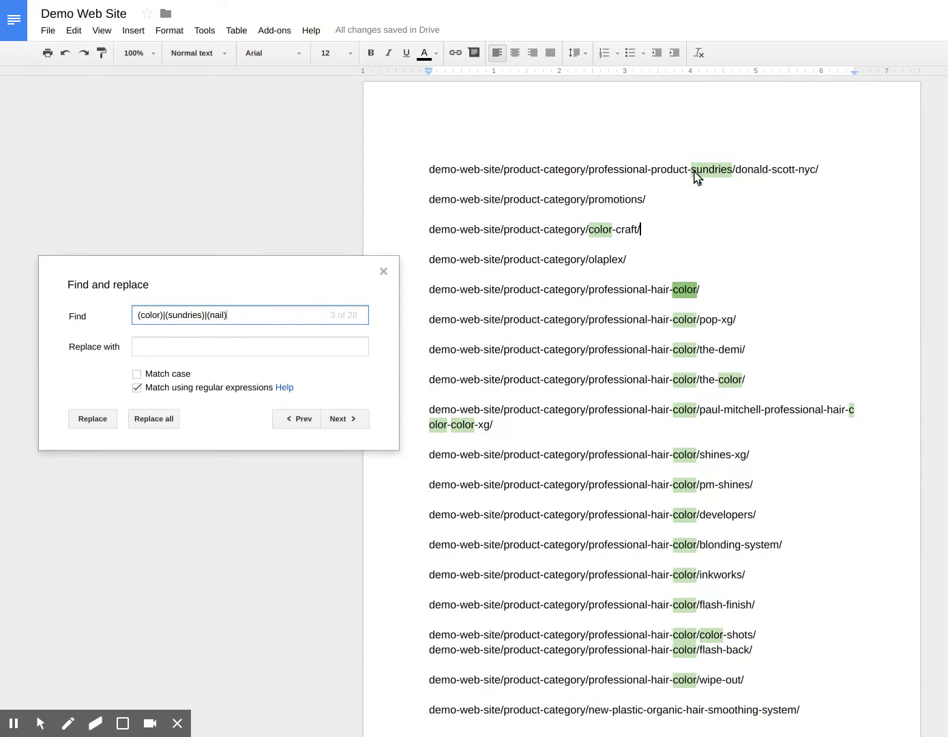
pyautogui.scroll(-3, 735, 249)
pyautogui.scroll(-4, 735, 249)
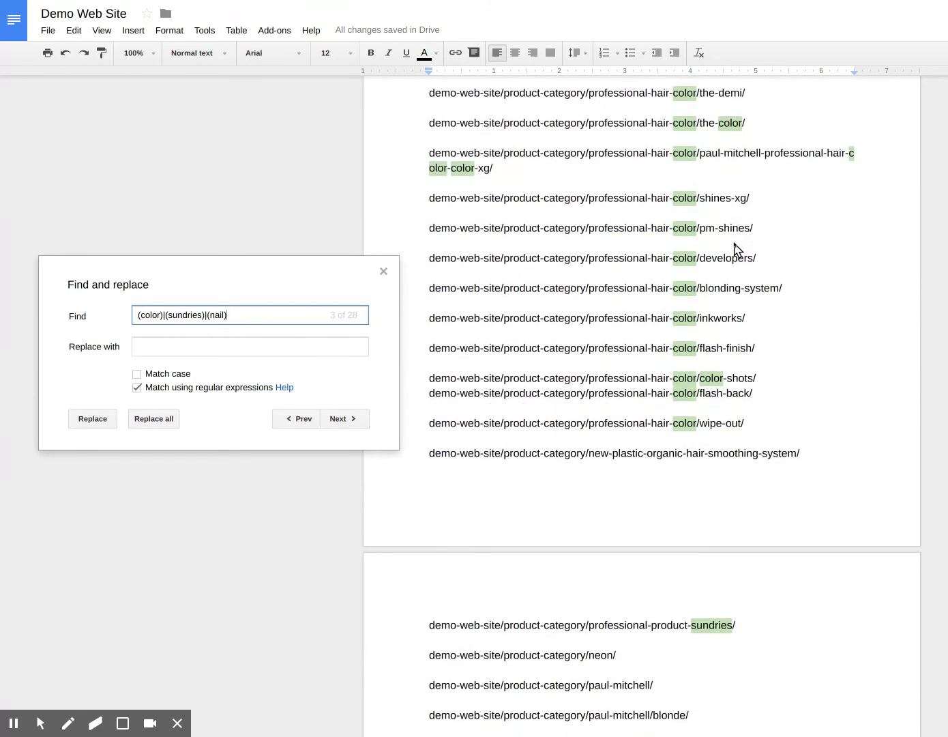
pyautogui.scroll(-5, 736, 249)
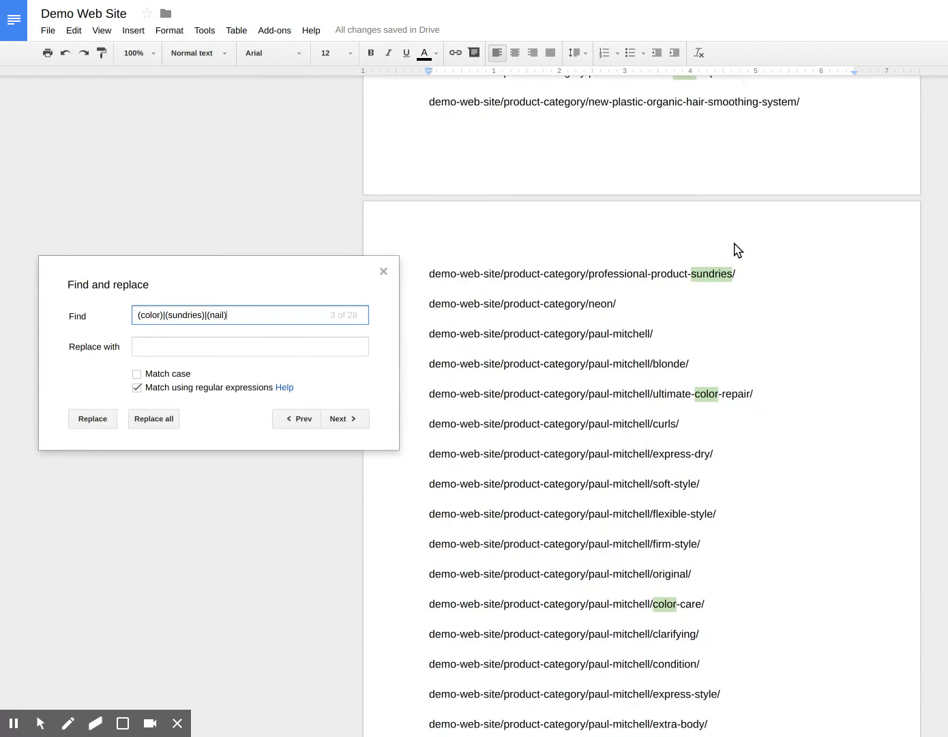
pyautogui.scroll(-7, 737, 251)
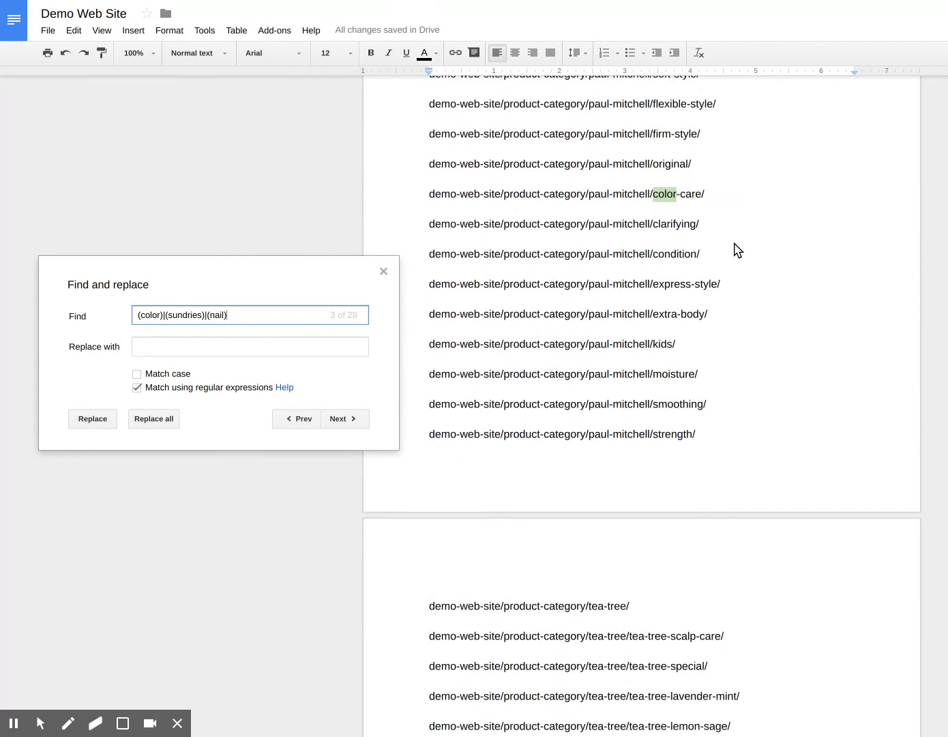
pyautogui.scroll(-6, 737, 250)
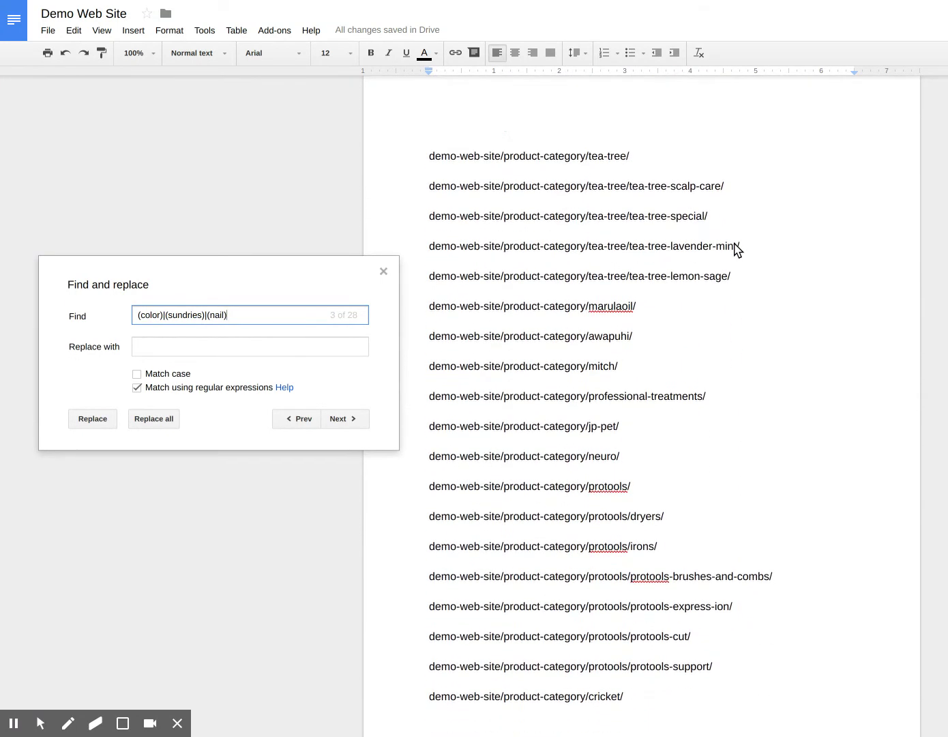
pyautogui.scroll(-3, 737, 250)
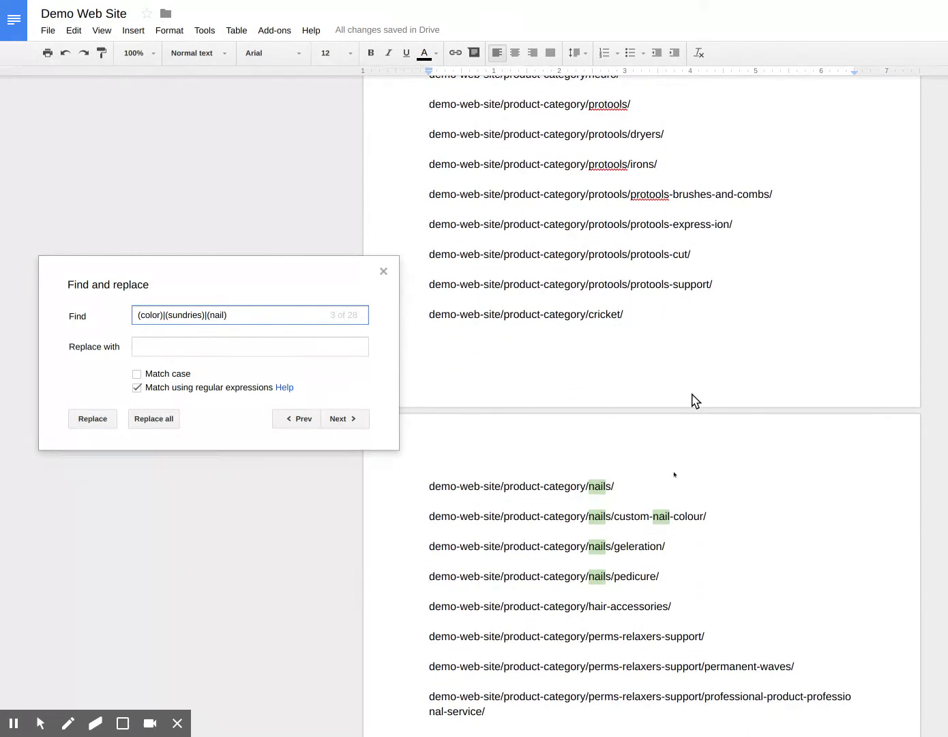
pyautogui.scroll(-1, 684, 527)
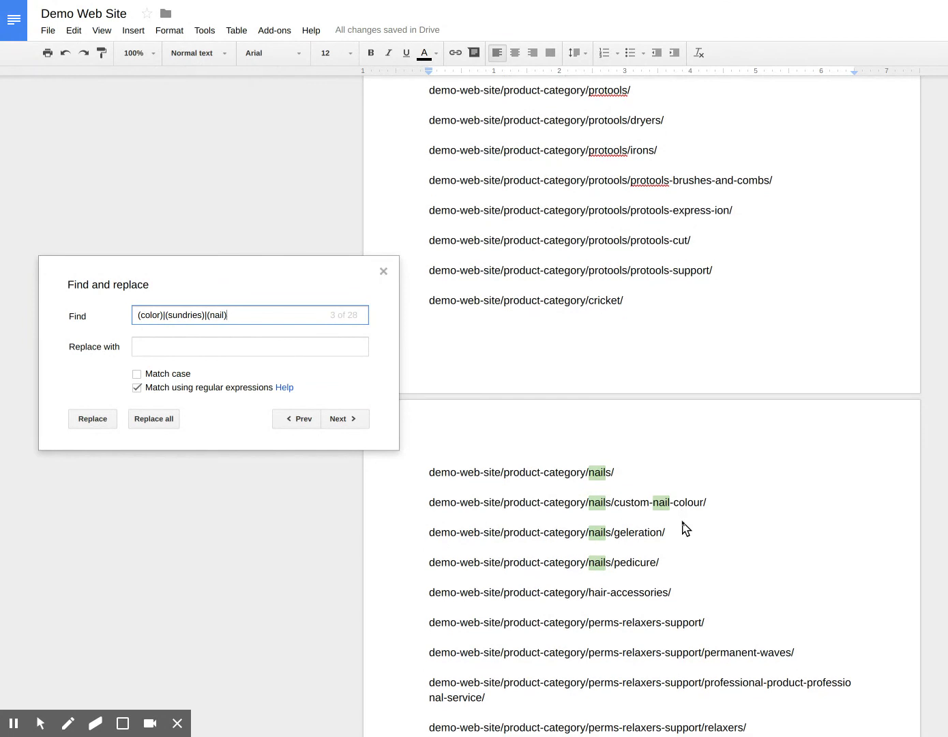
pyautogui.scroll(-1, 684, 528)
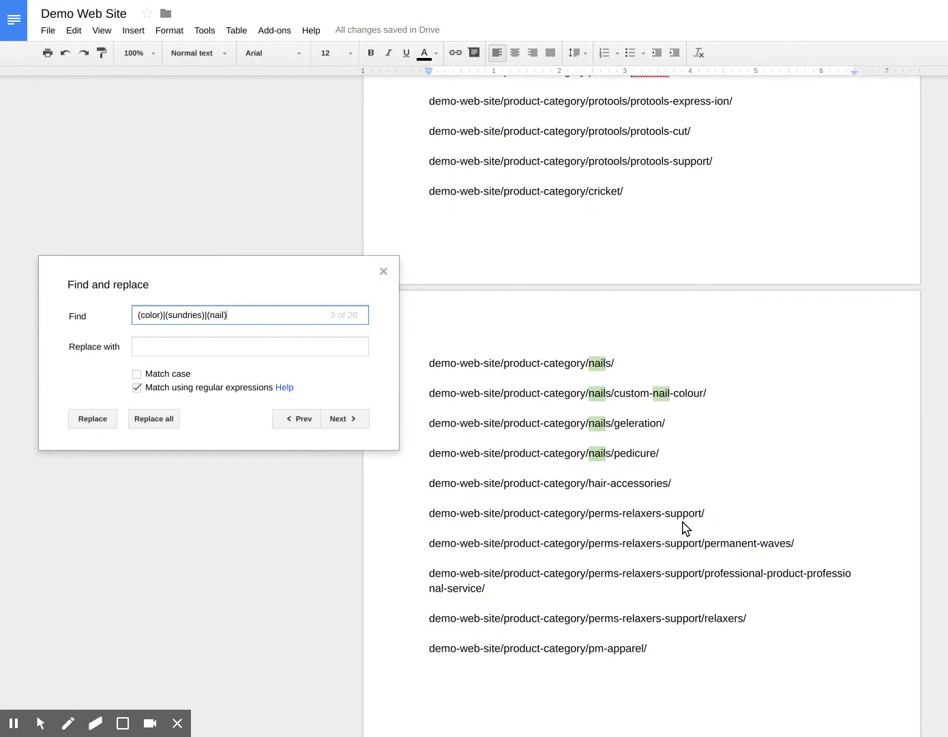